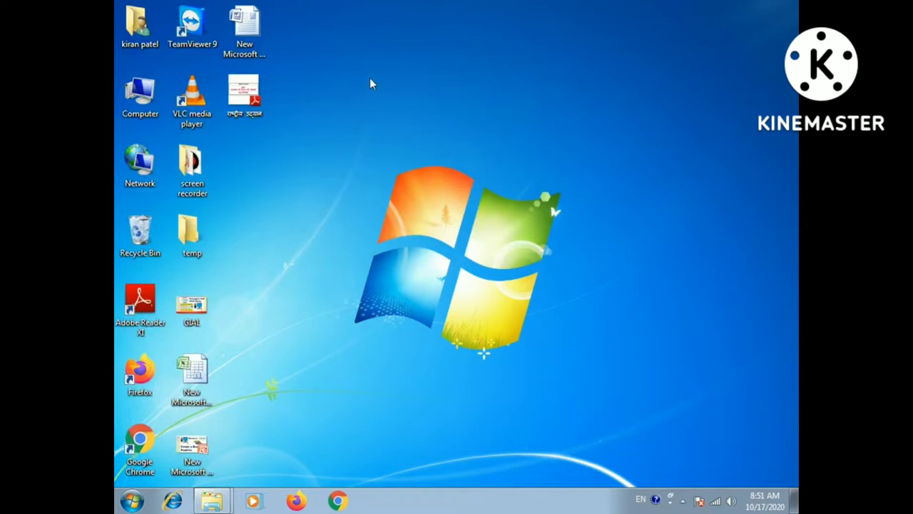
- Refresh the desktop four times in a row
right_click(370, 78)
click(383, 116)
right_click(348, 68)
click(370, 105)
right_click(354, 67)
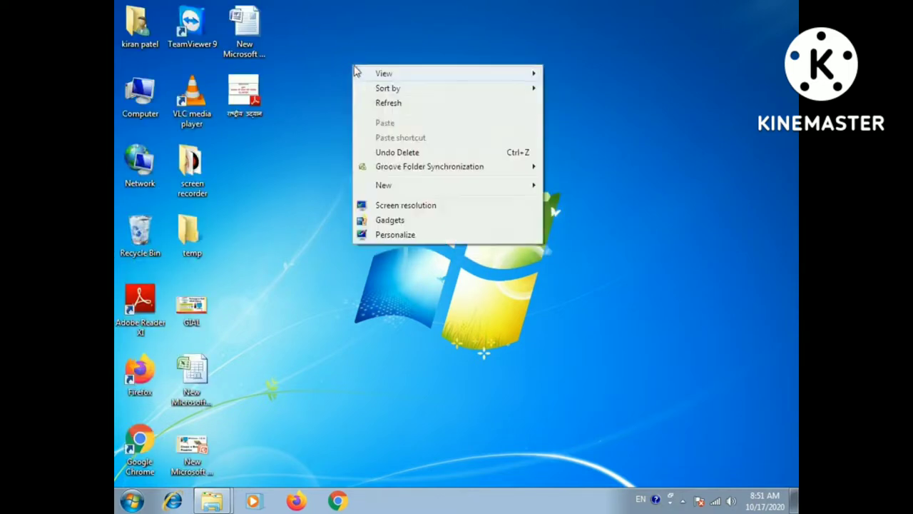
click(373, 106)
right_click(359, 79)
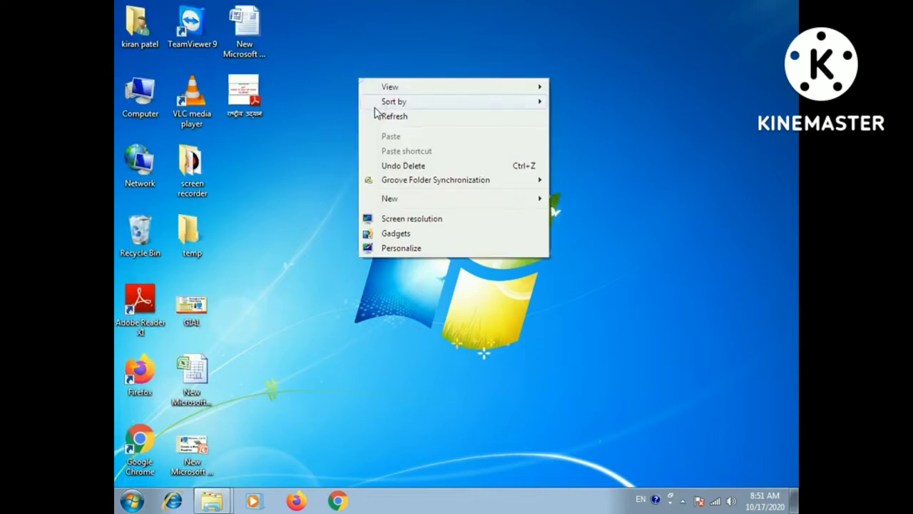
click(377, 116)
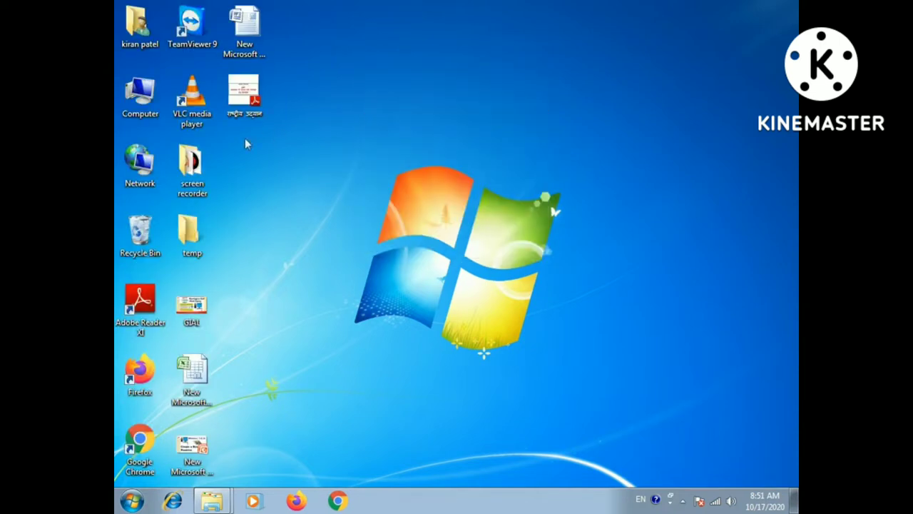
- Open the advanced system settings from the Computer's properties and move the System Properties dialog clear of the sidebar links
click(154, 114)
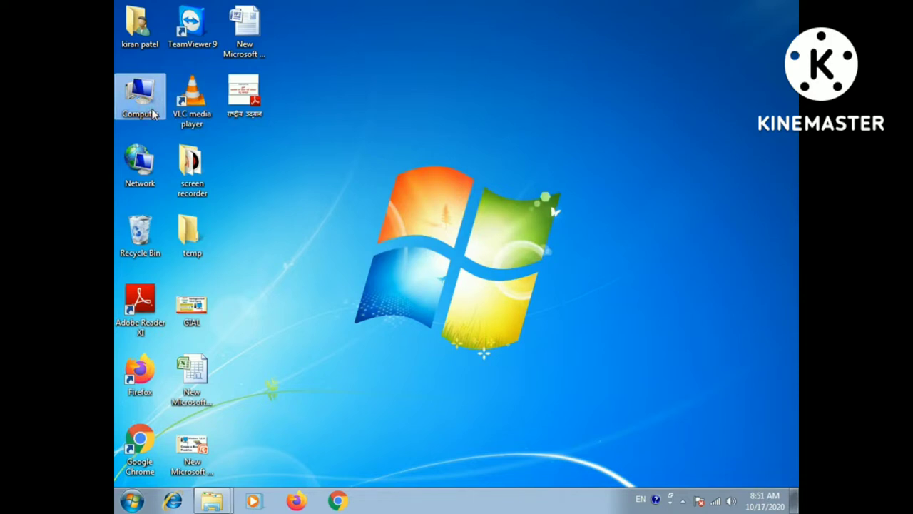
right_click(153, 114)
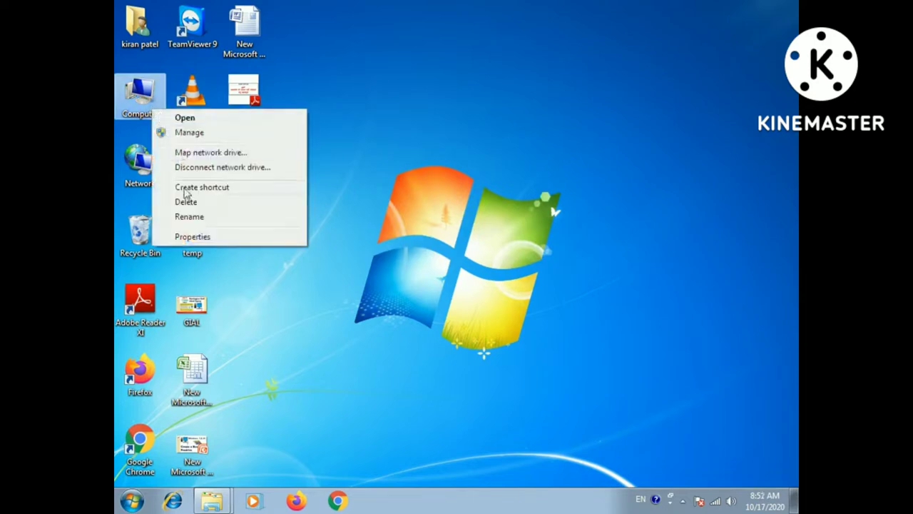
click(193, 237)
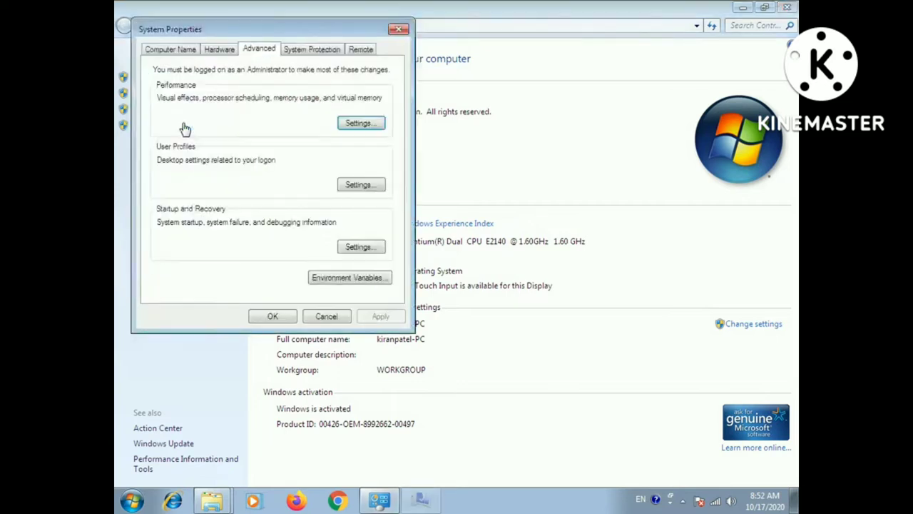
drag(228, 28, 326, 56)
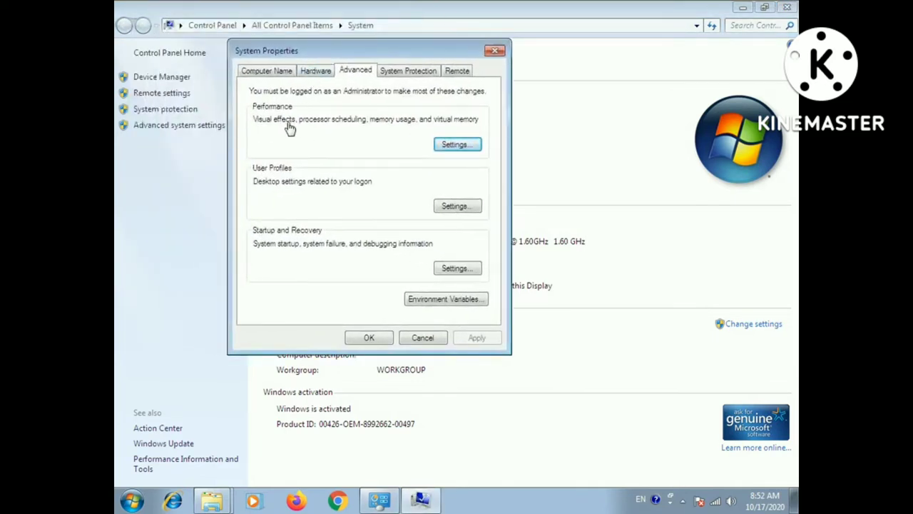
- Look through the Computer Name, Hardware, Advanced, System Protection and Remote pages of System Properties, ending on the Advanced page
click(265, 81)
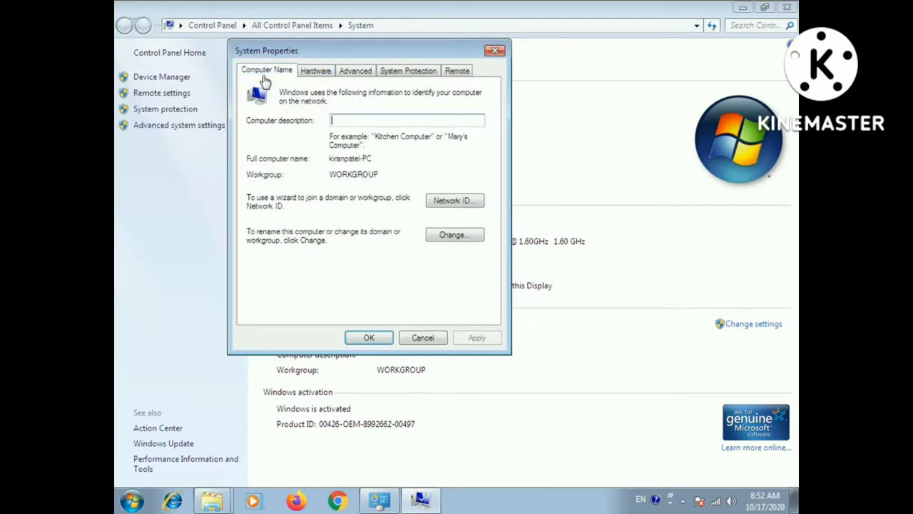
click(306, 77)
click(364, 80)
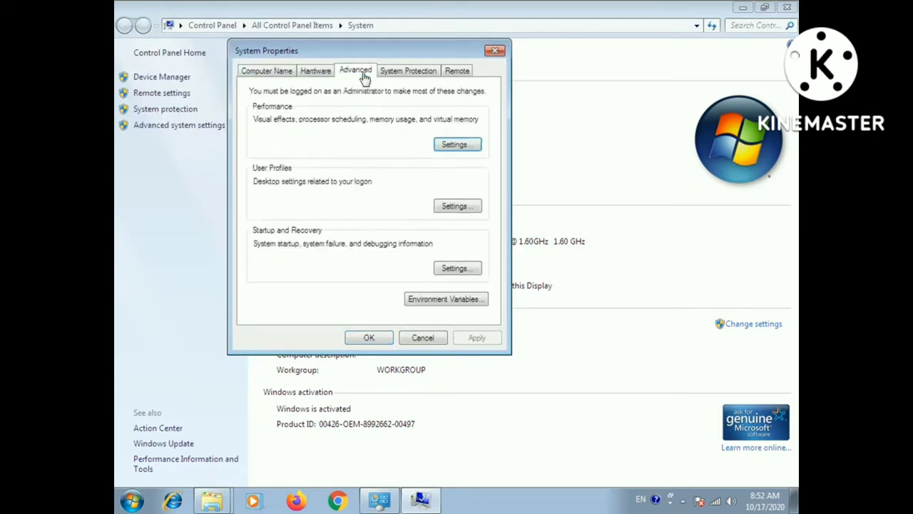
click(407, 77)
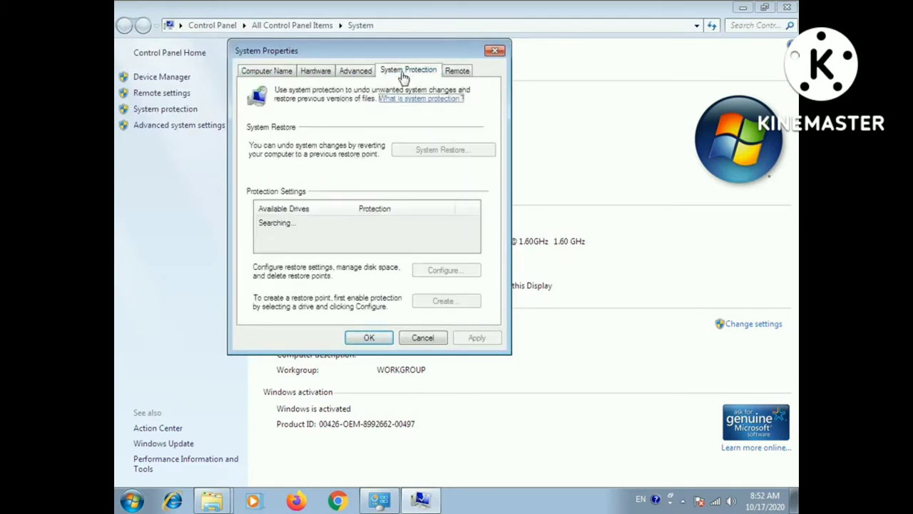
click(458, 77)
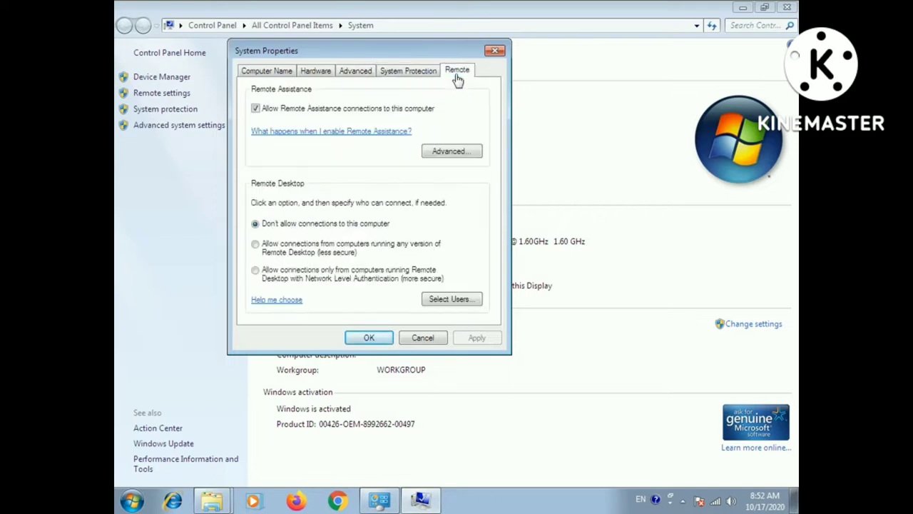
click(357, 74)
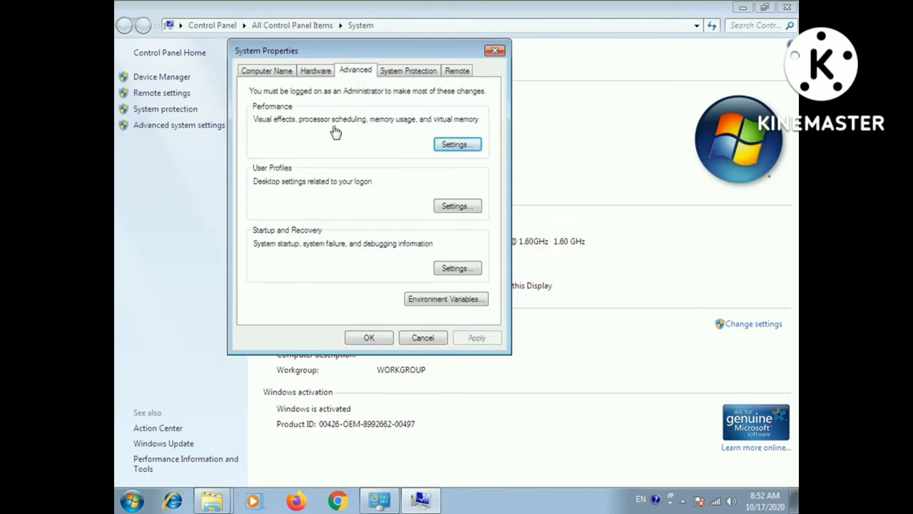
- Set the Windows visual effects to "Adjust for best performance", apply the change, and close the system dialogs and window
click(456, 146)
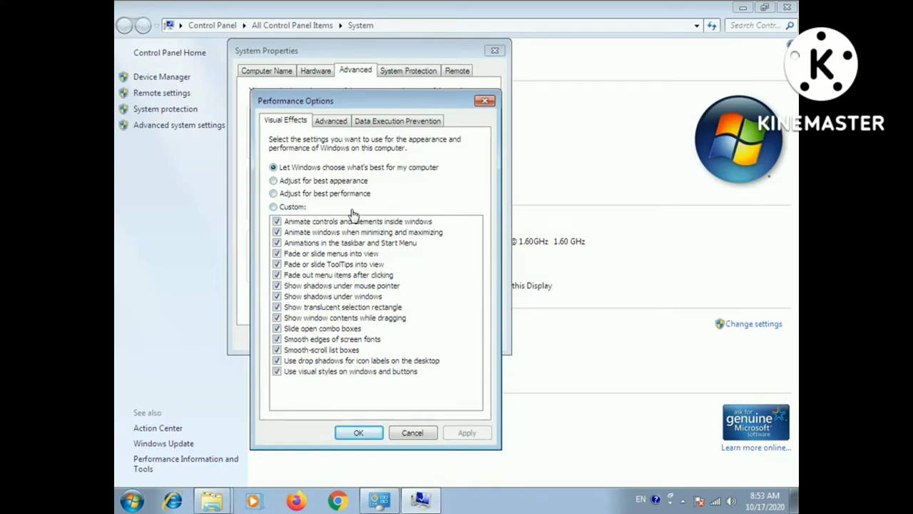
click(274, 194)
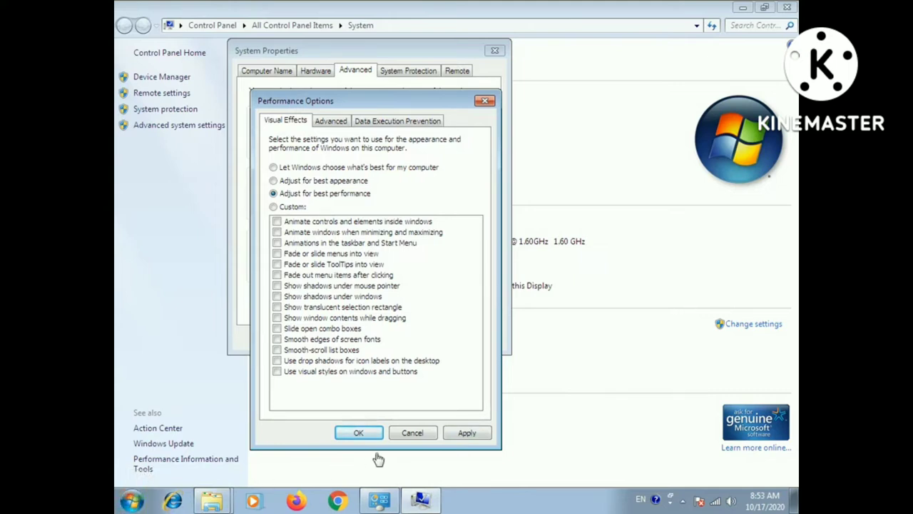
click(467, 435)
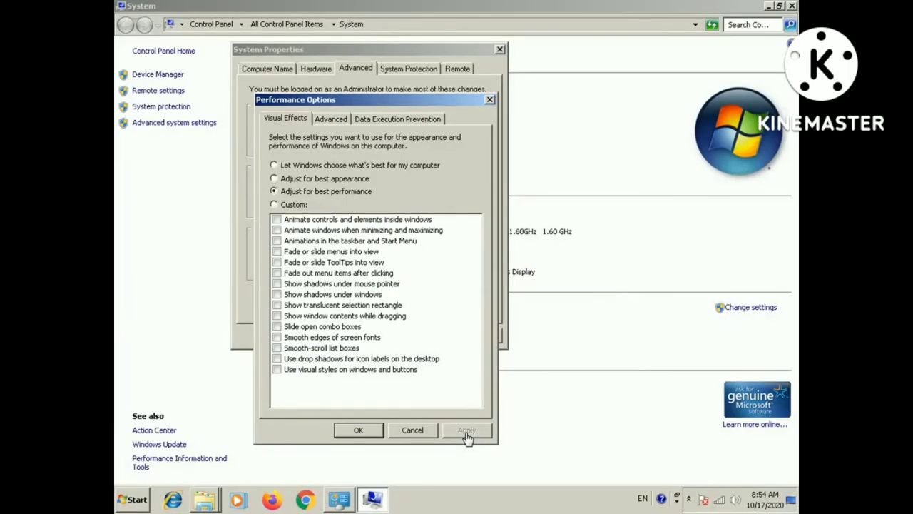
click(358, 431)
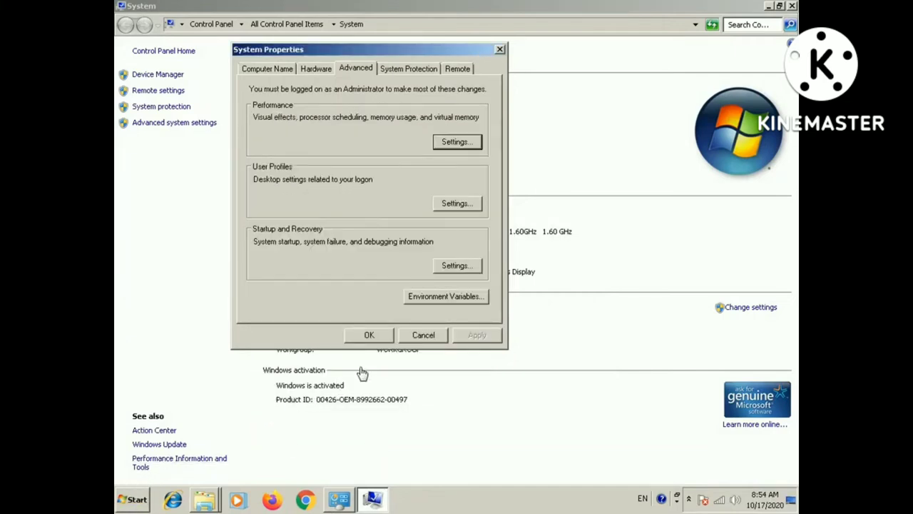
click(369, 336)
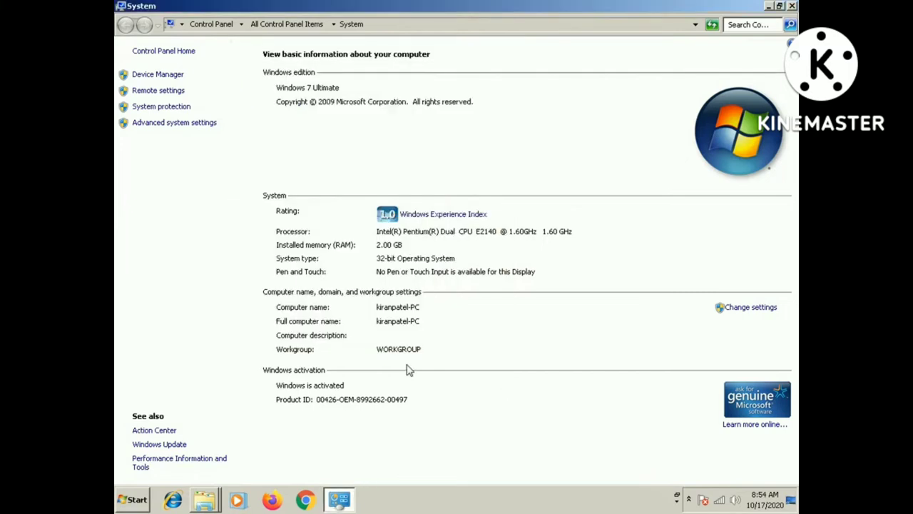
click(792, 5)
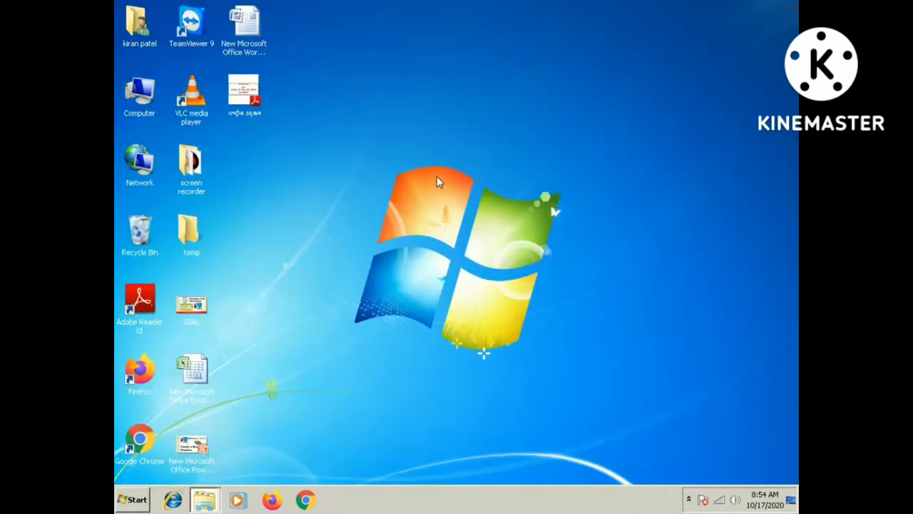
- Refresh the desktop repeatedly, eleven times, with the new visual effects setting in use
right_click(361, 99)
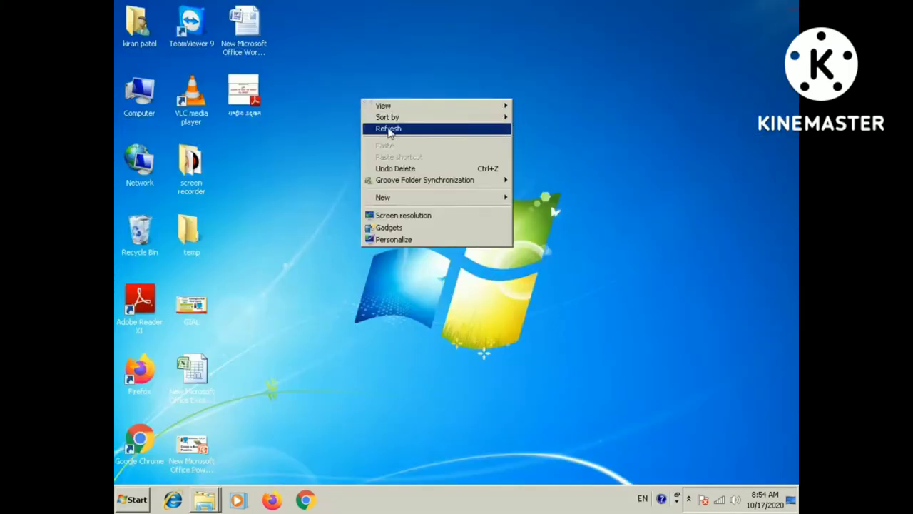
click(389, 132)
right_click(359, 69)
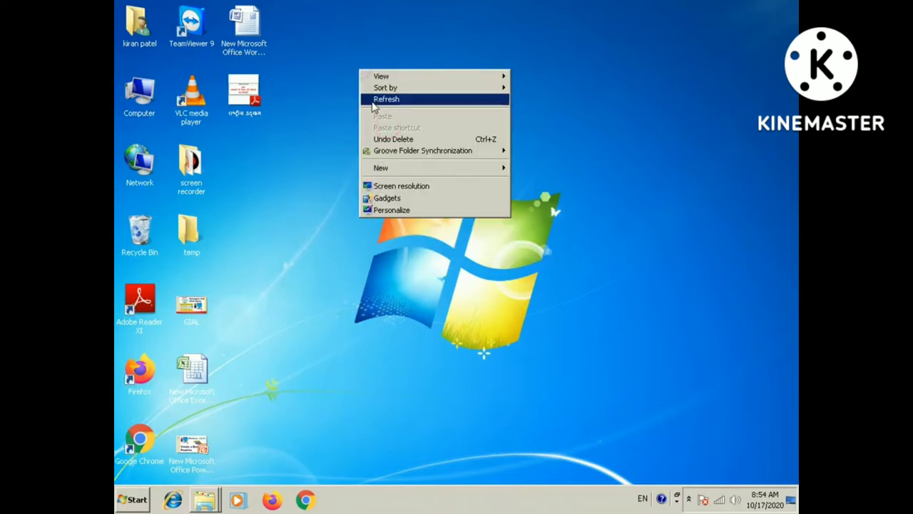
click(371, 104)
right_click(351, 38)
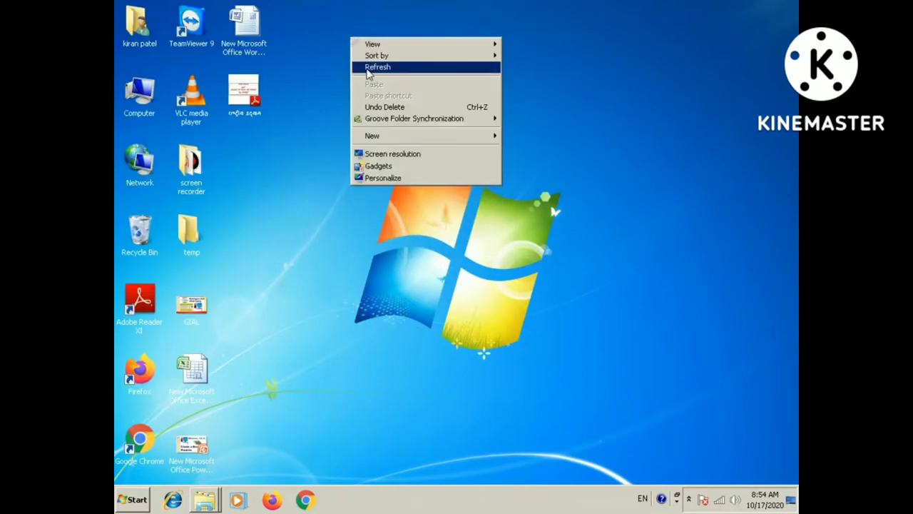
click(368, 69)
right_click(361, 62)
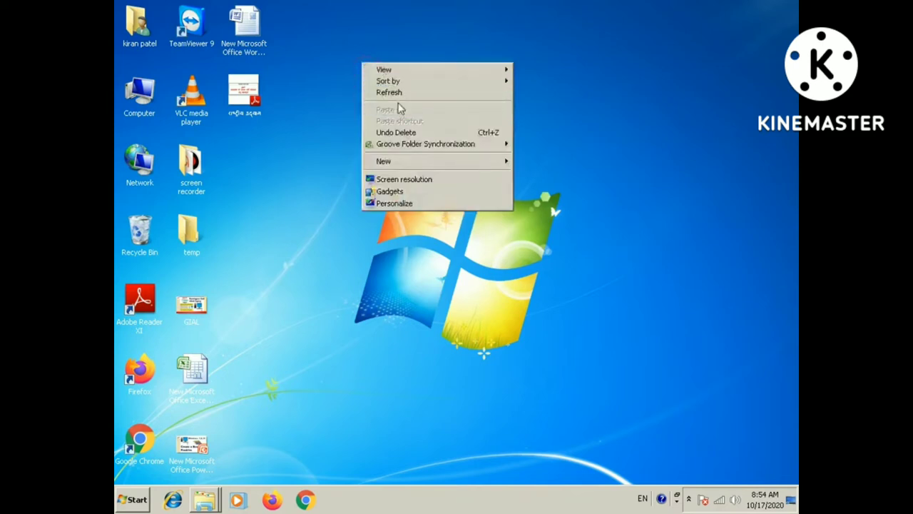
click(395, 94)
right_click(383, 76)
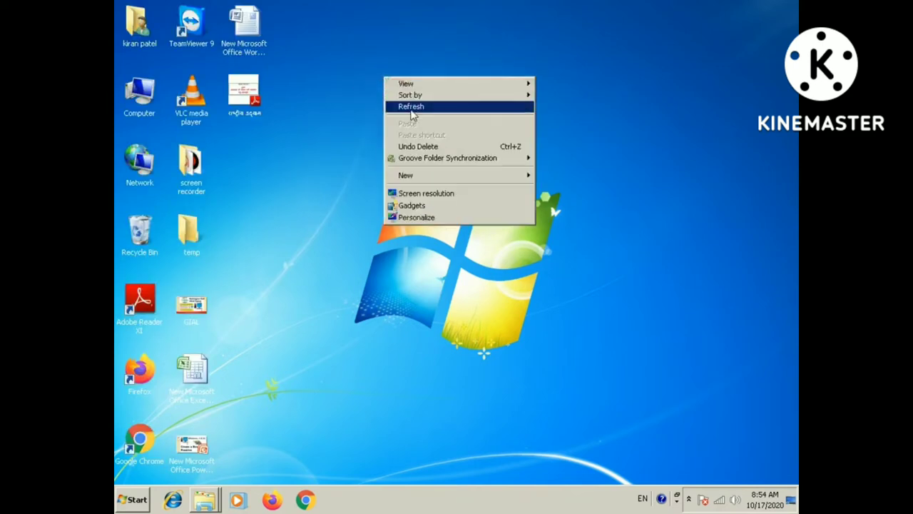
click(398, 107)
right_click(376, 82)
click(391, 112)
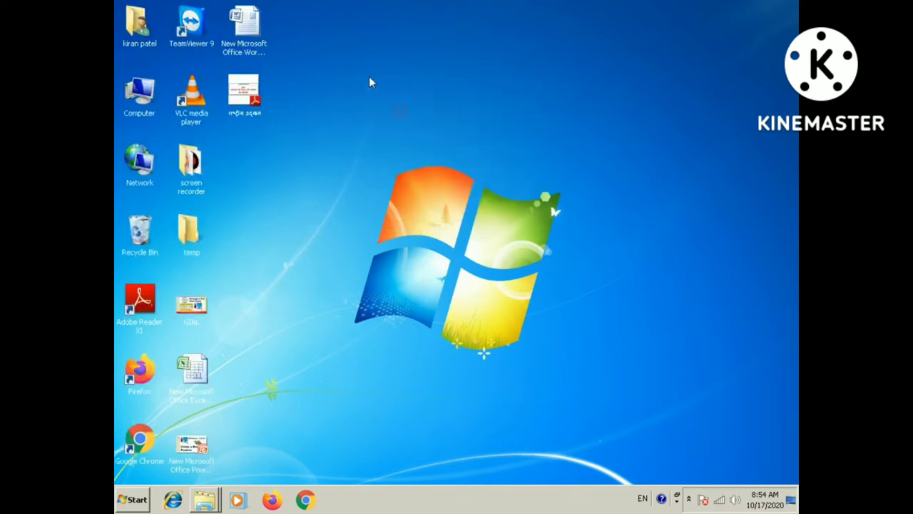
right_click(369, 76)
click(392, 105)
right_click(362, 73)
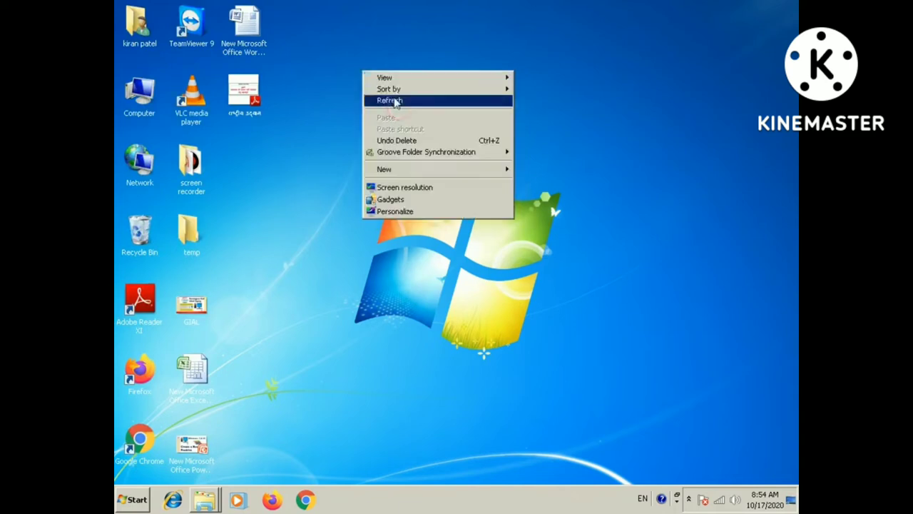
click(396, 102)
right_click(363, 68)
click(393, 98)
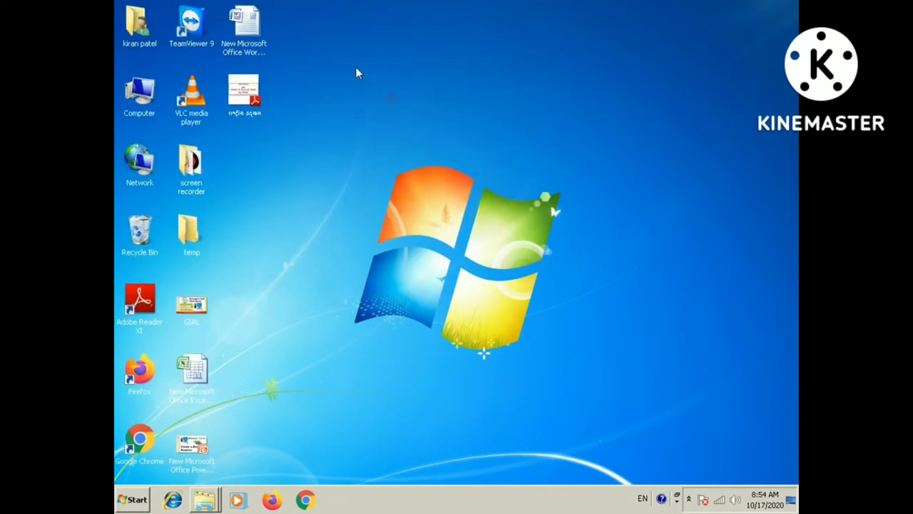
right_click(358, 70)
click(389, 103)
right_click(288, 141)
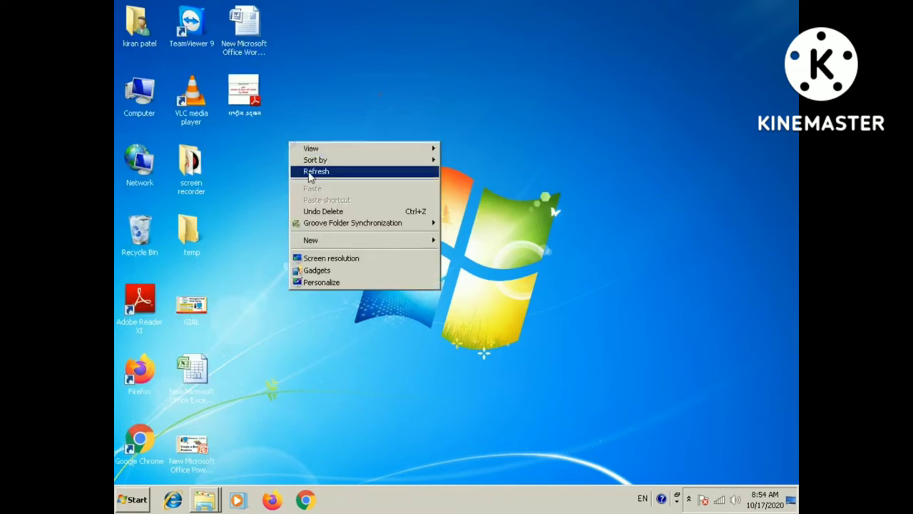
click(308, 171)
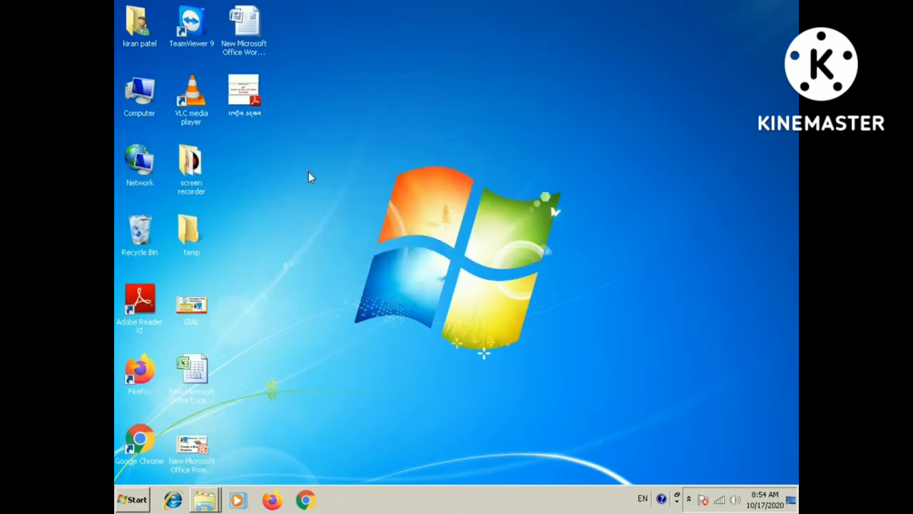
- Open the properties of Removable Disk (H:) in the Computer window
double_click(144, 99)
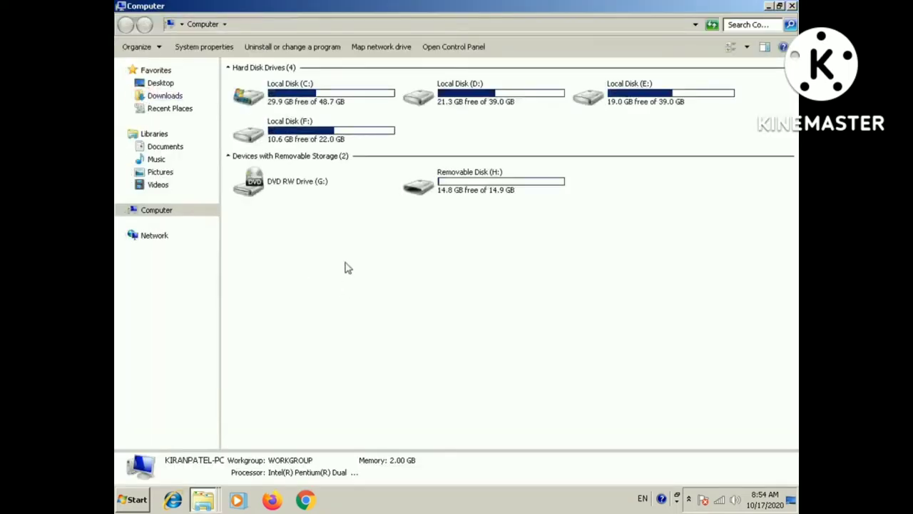
click(472, 190)
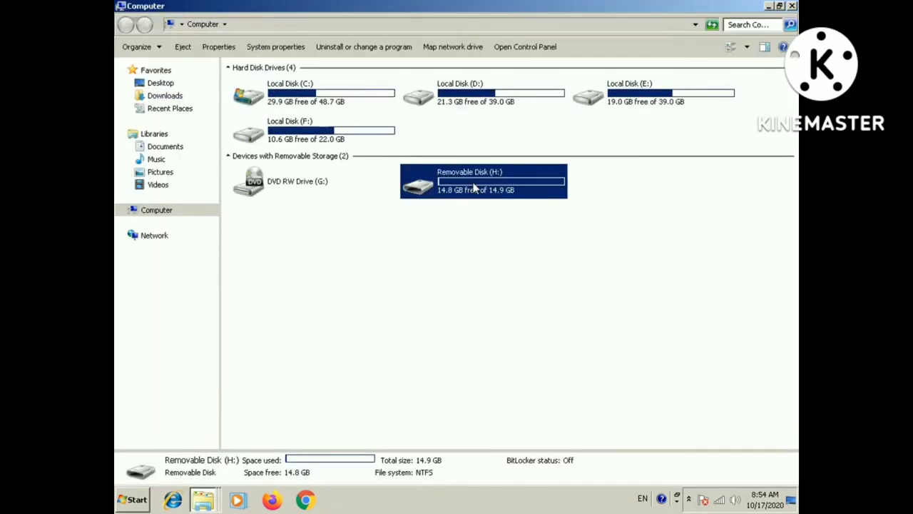
right_click(474, 187)
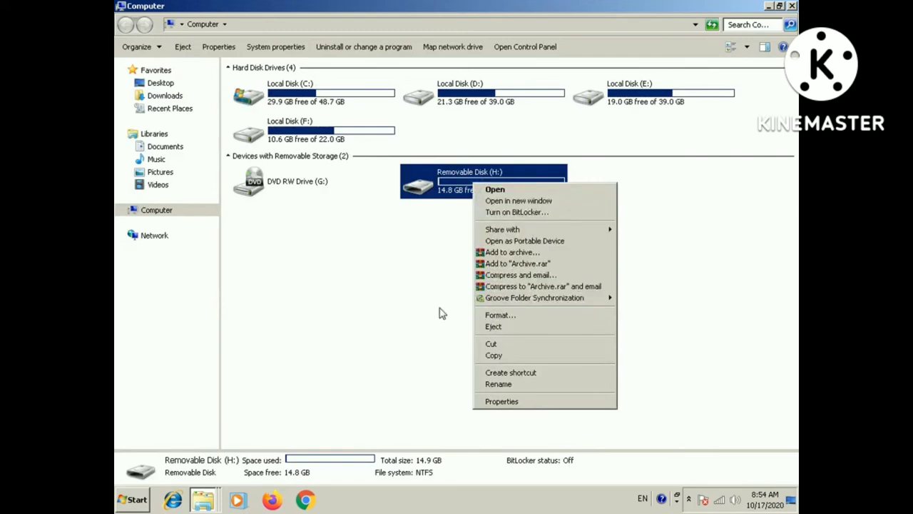
click(418, 287)
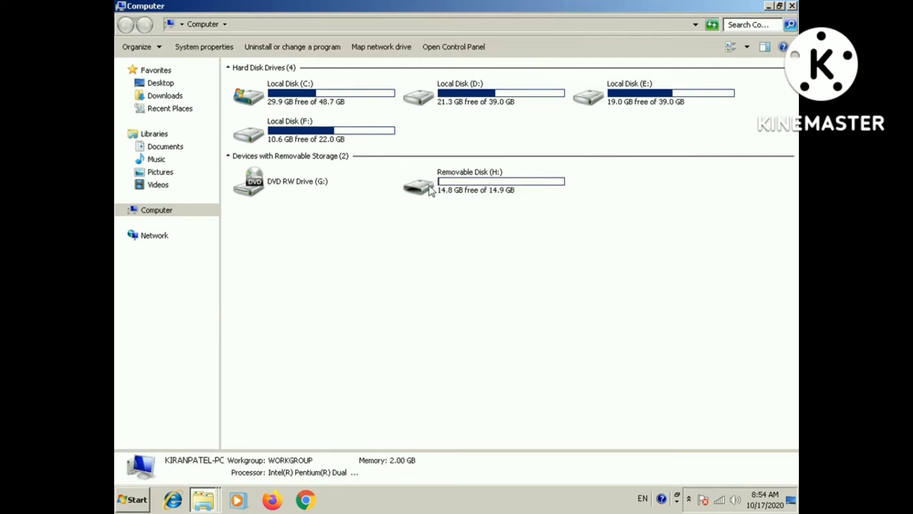
click(476, 184)
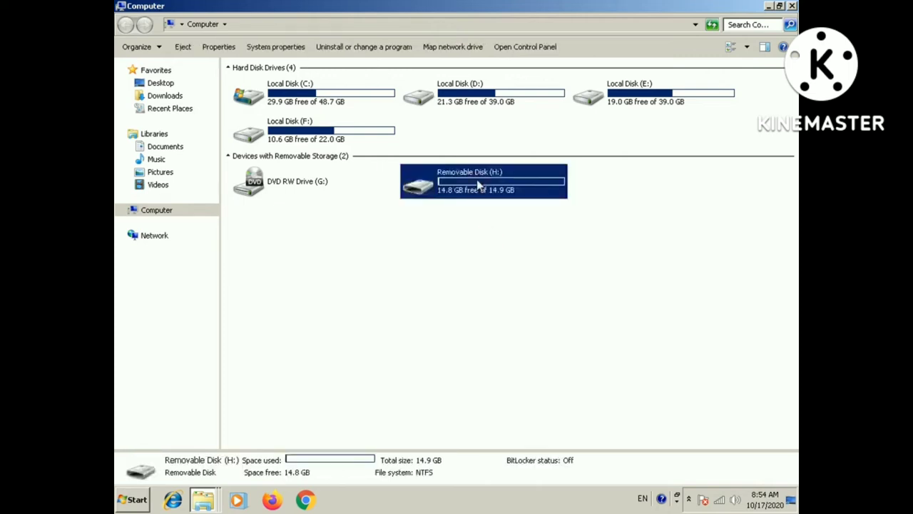
right_click(476, 184)
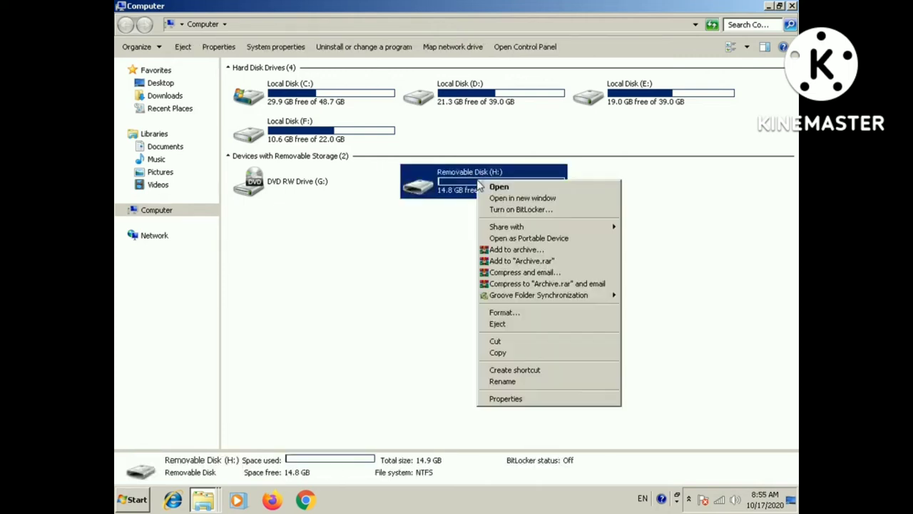
click(507, 400)
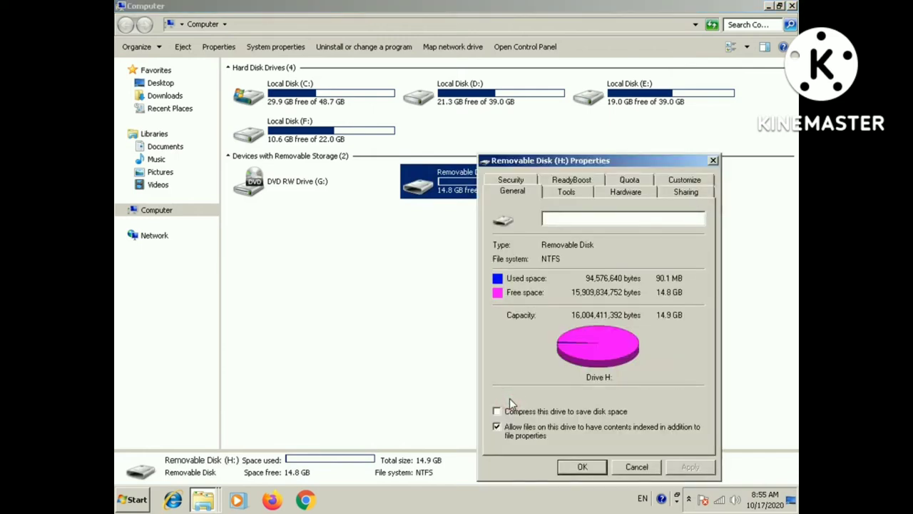
drag(581, 166, 353, 131)
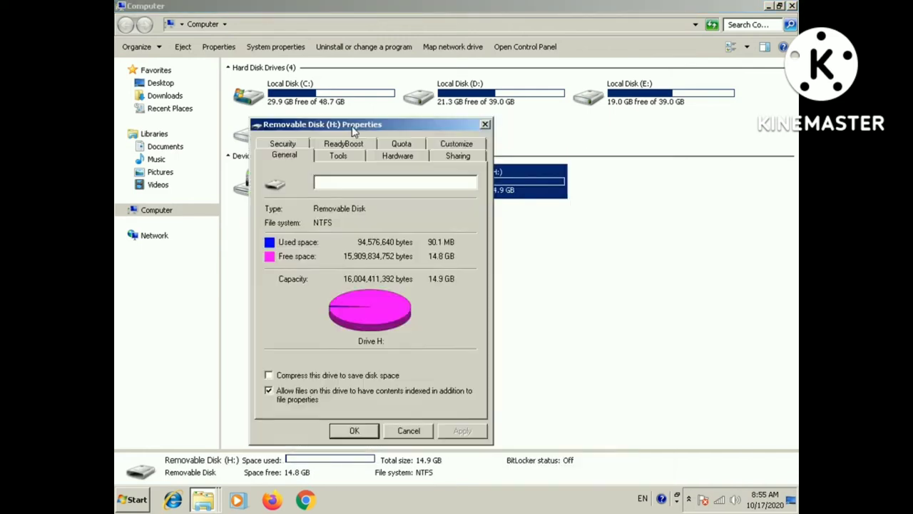
click(549, 208)
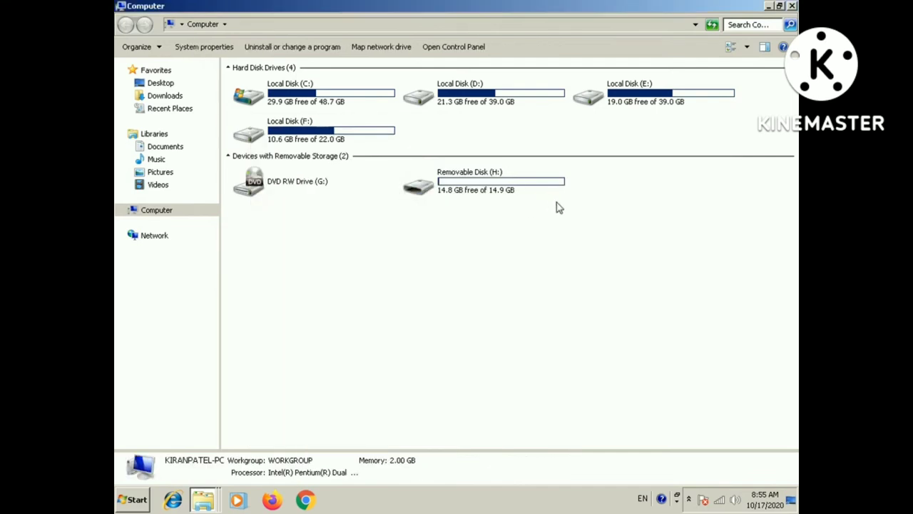
right_click(523, 180)
click(560, 296)
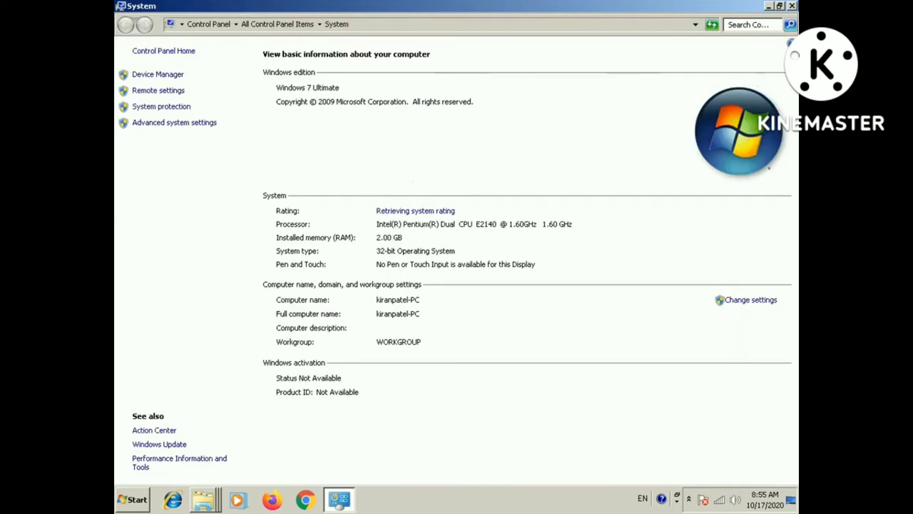
click(791, 6)
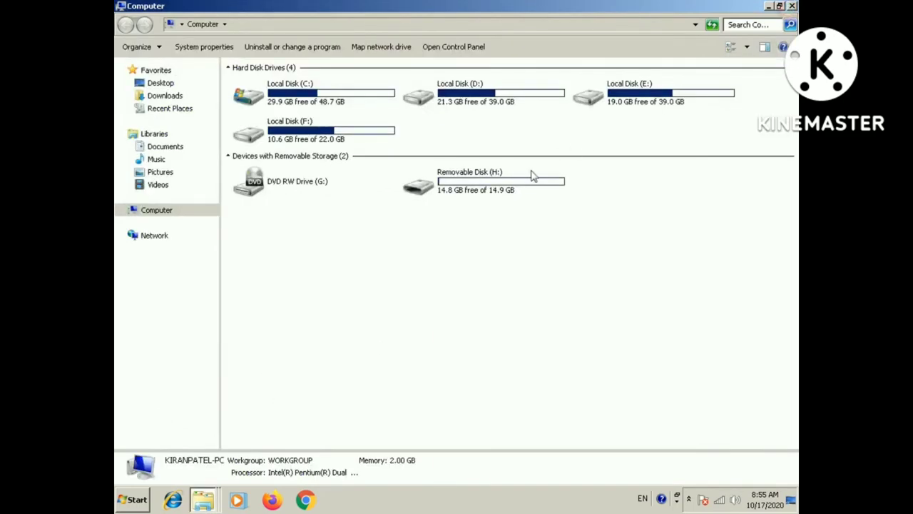
- Open the ReadyBoost settings in the properties of Removable Disk (H:)
right_click(503, 199)
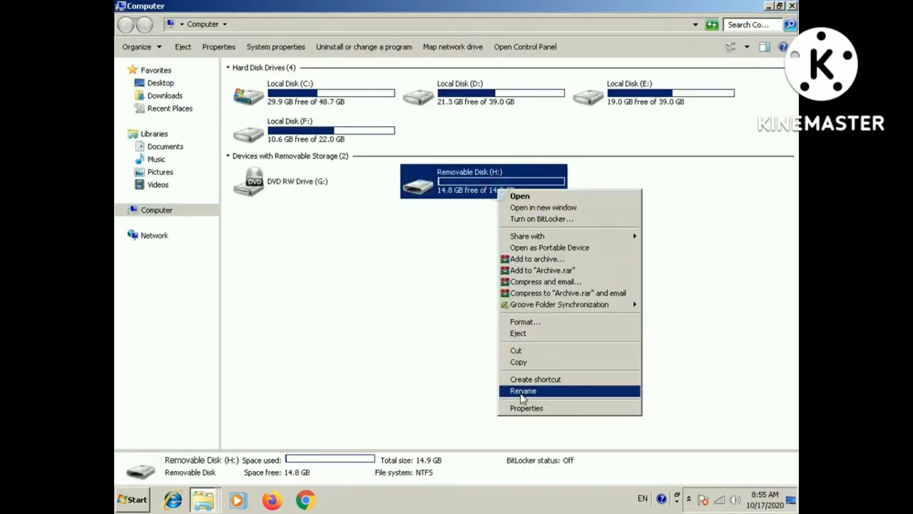
click(521, 408)
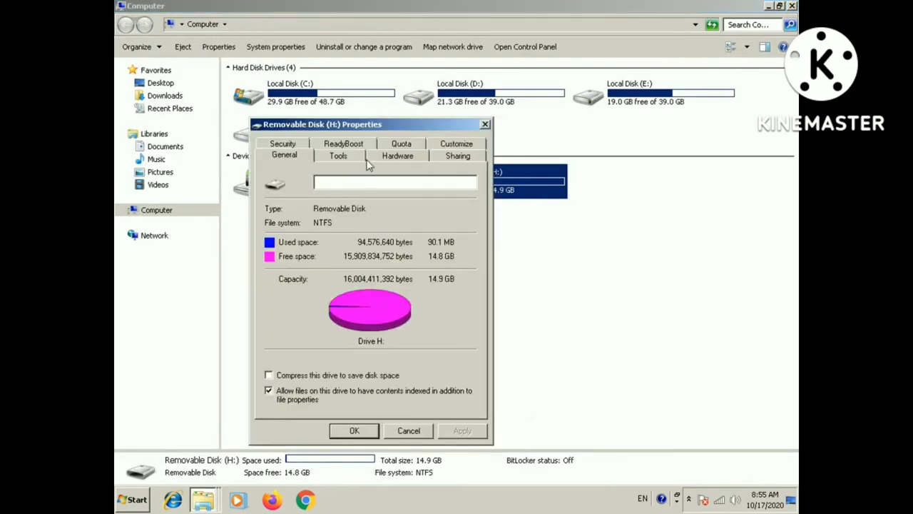
drag(373, 124, 410, 123)
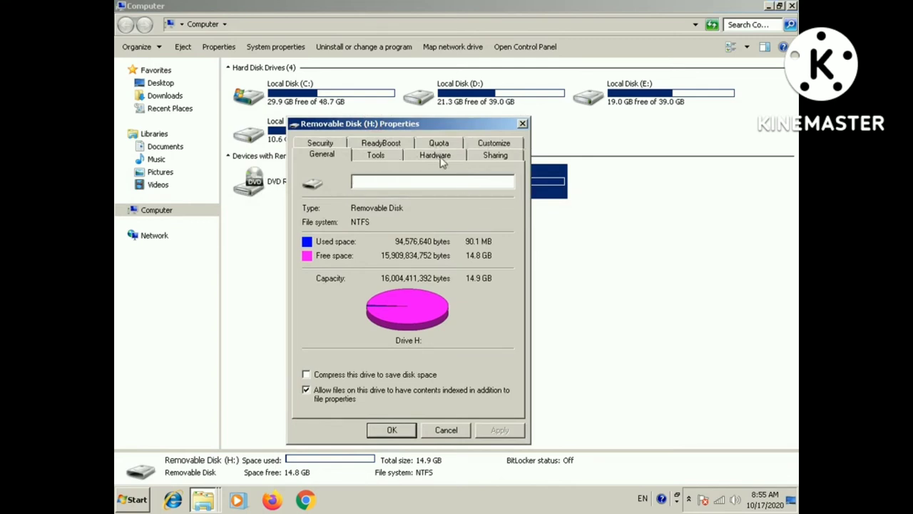
click(388, 146)
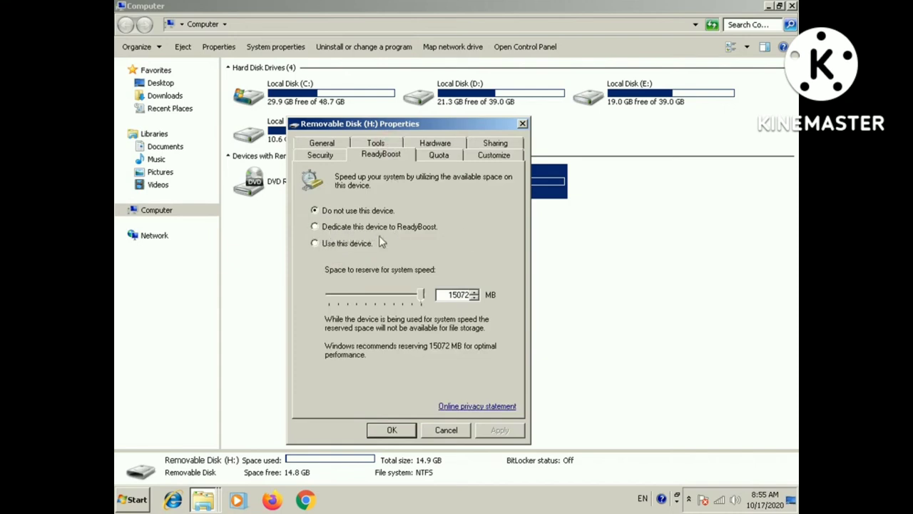
- Dedicate Removable Disk (H:) to ReadyBoost with 15167 MB reserved for system speed, apply the change, and close the properties
click(314, 227)
mouse_move(421, 300)
mouse_down()
mouse_move(326, 298)
mouse_move(426, 300)
mouse_up()
click(499, 430)
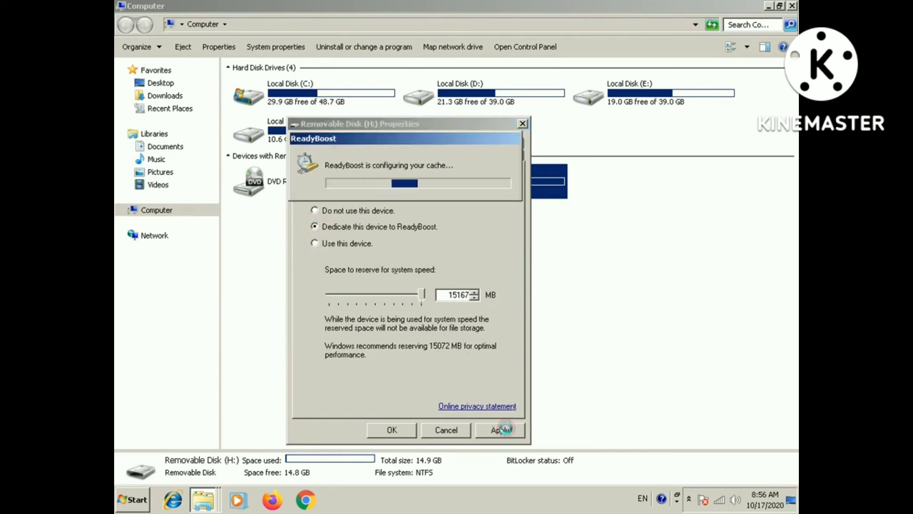
click(392, 430)
click(461, 334)
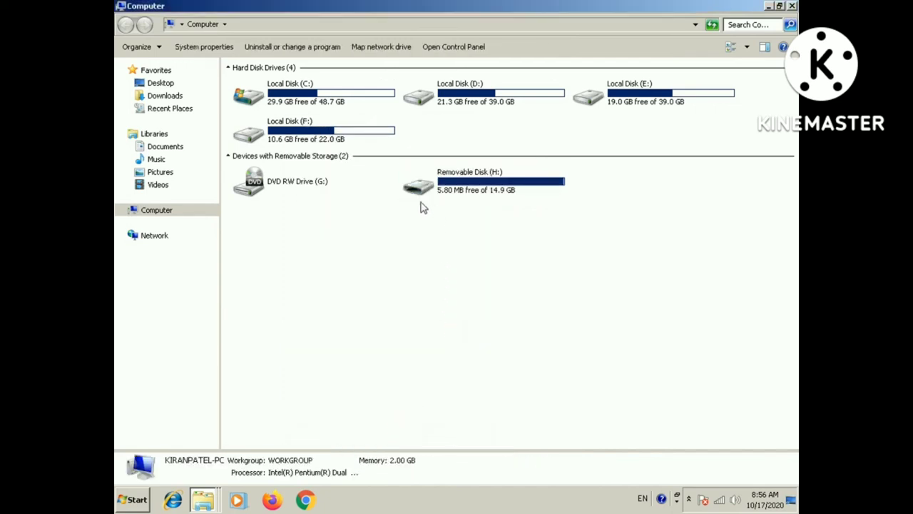
- Check the free space of Removable Disk (H:) in the Computer window, refreshing the view twice
mouse_move(499, 191)
click(492, 191)
click(495, 257)
click(482, 194)
click(470, 264)
click(487, 226)
right_click(489, 228)
click(526, 265)
right_click(517, 255)
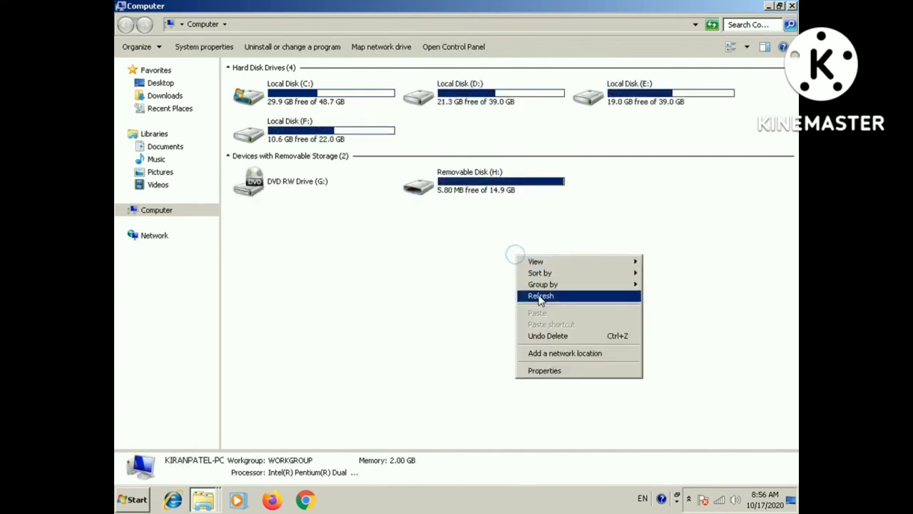
click(538, 295)
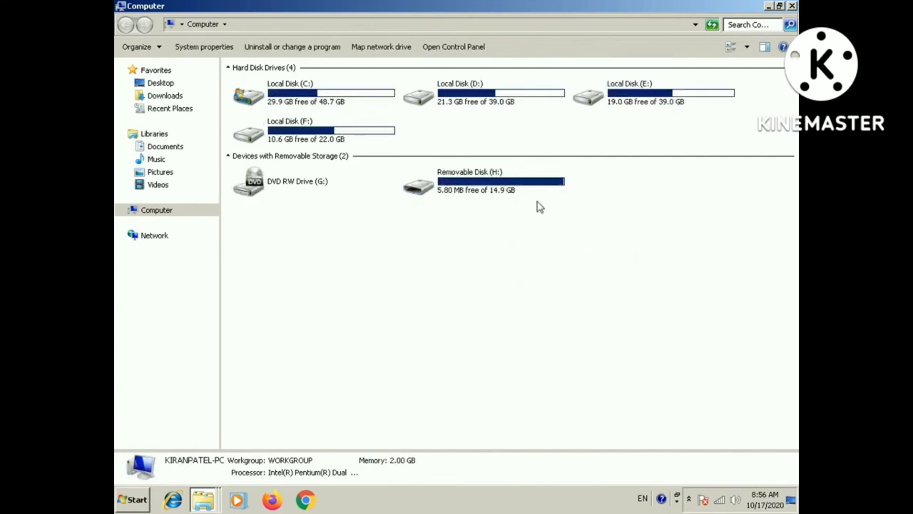
mouse_move(471, 197)
- Close the Computer window and refresh the desktop twice
click(791, 6)
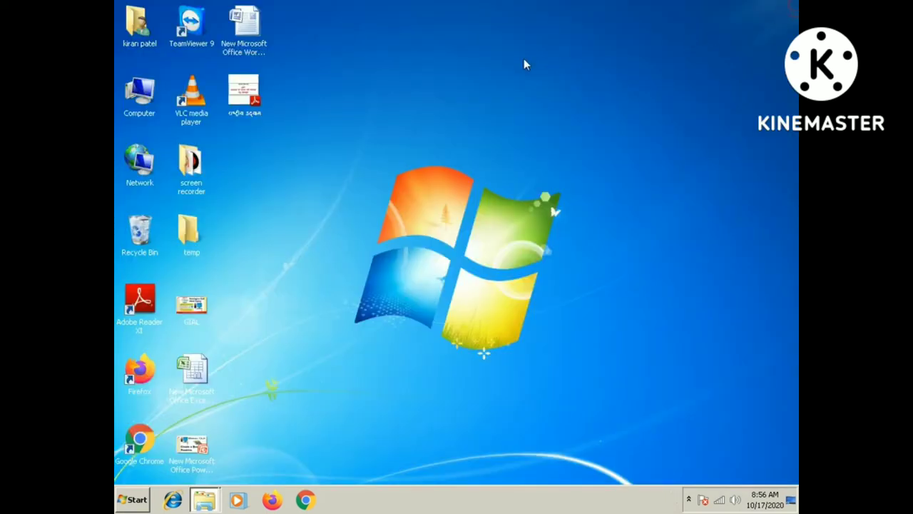
right_click(525, 62)
click(550, 89)
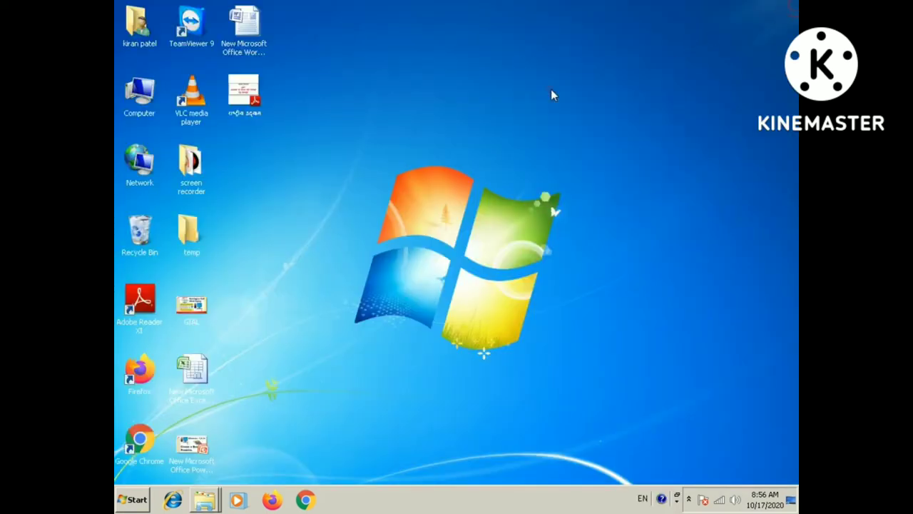
right_click(482, 84)
click(504, 107)
key(Down)
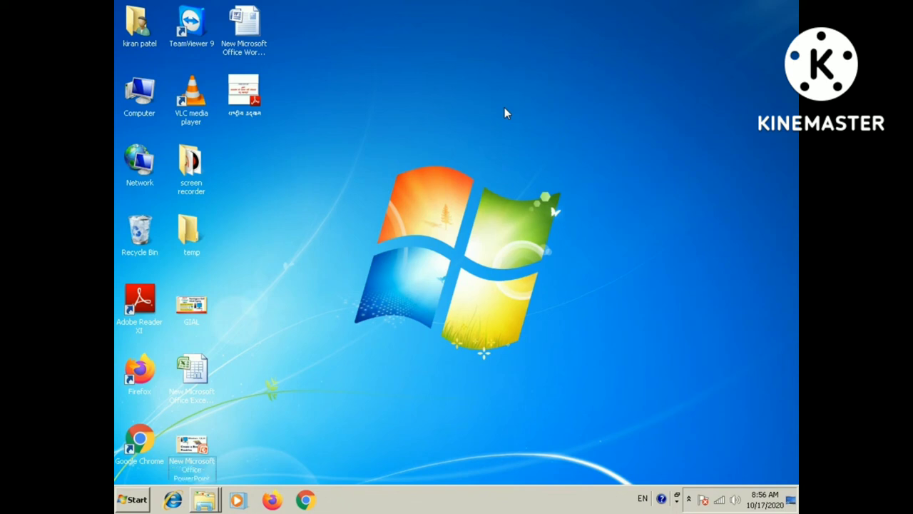